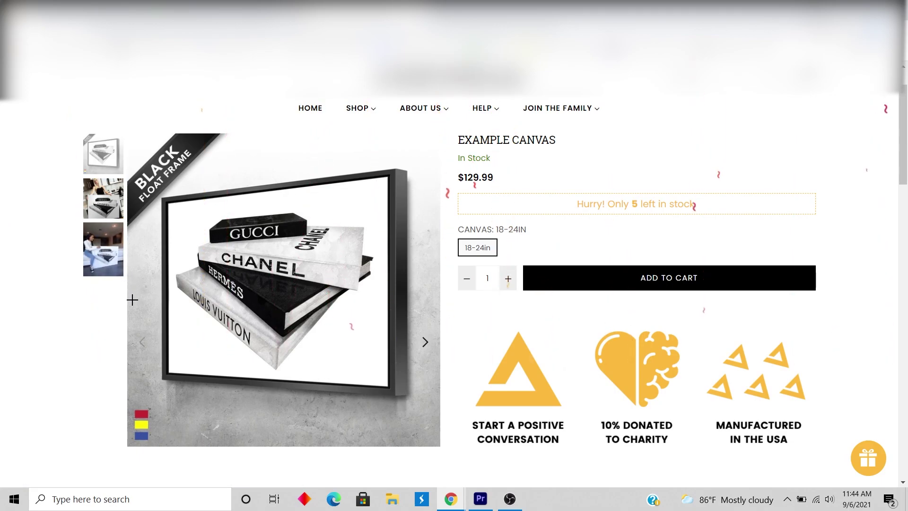
Open Chrome DevTools on the product page and scroll the mobile preview down to the GIF.
{"action": "right_click", "coordinate": [113, 347]}
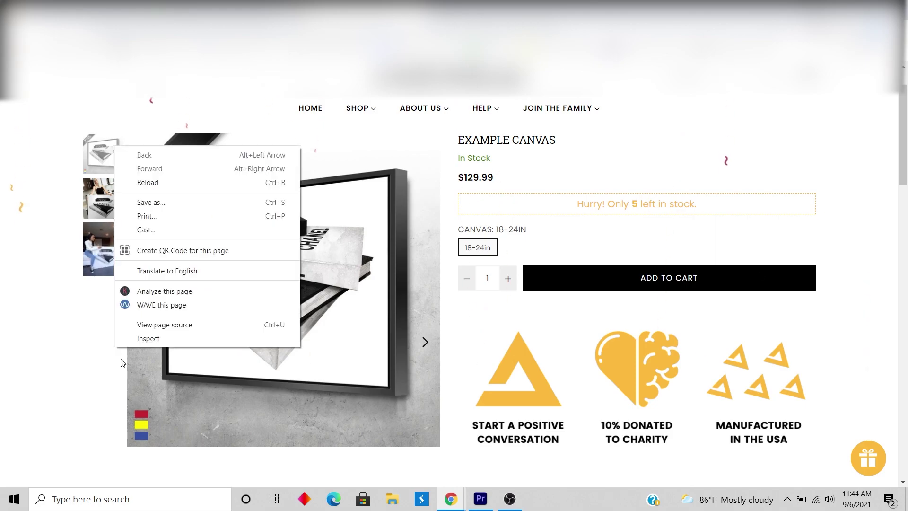
{"action": "left_click", "coordinate": [144, 339]}
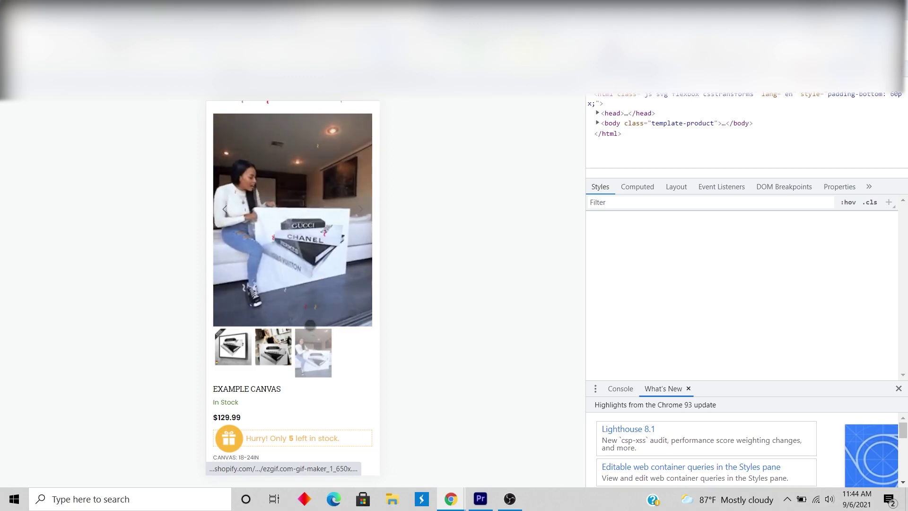
{"action": "scroll", "coordinate": [294, 251], "scroll_direction": "down", "scroll_amount": 5}
{"action": "scroll", "coordinate": [294, 251], "scroll_direction": "down", "scroll_amount": 1}
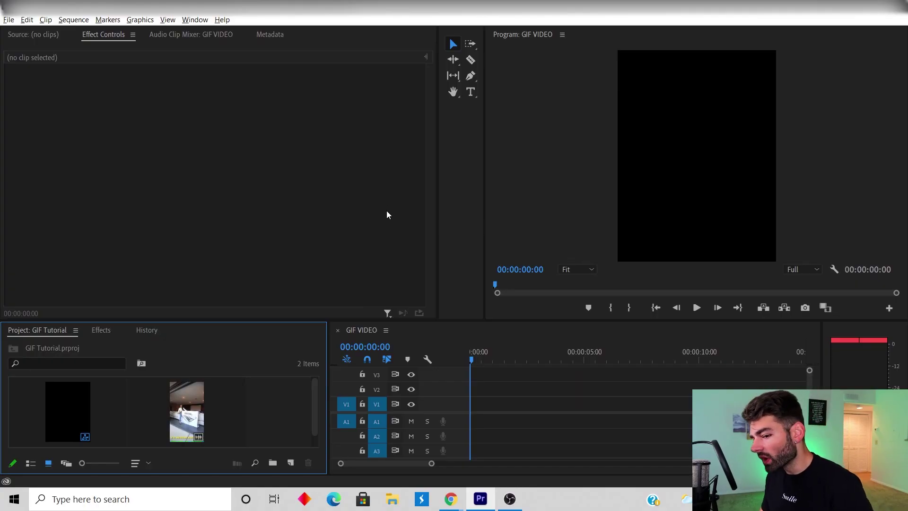
Place Ad video into the GIF VIDEO sequence, keeping its settings, then unlink and delete its audio.
{"action": "left_click_drag", "start_coordinate": [196, 415], "coordinate": [462, 421]}
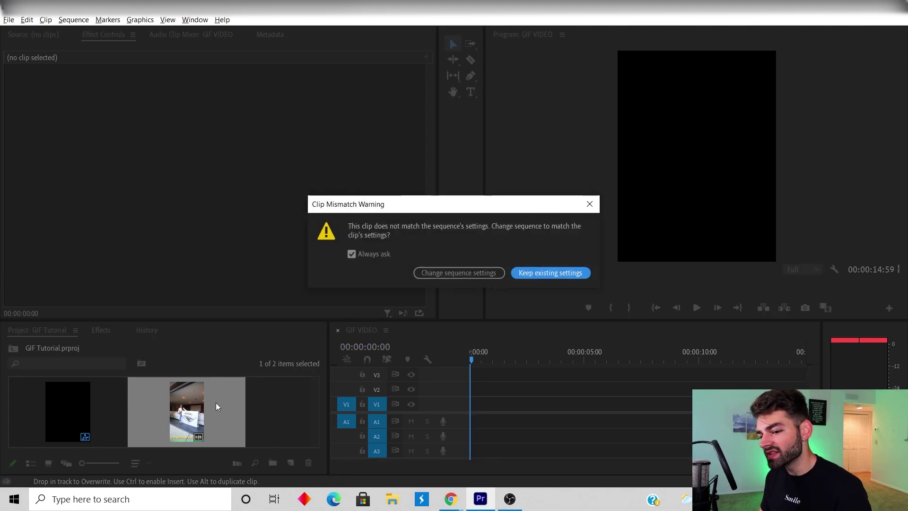
{"action": "left_click", "coordinate": [537, 273]}
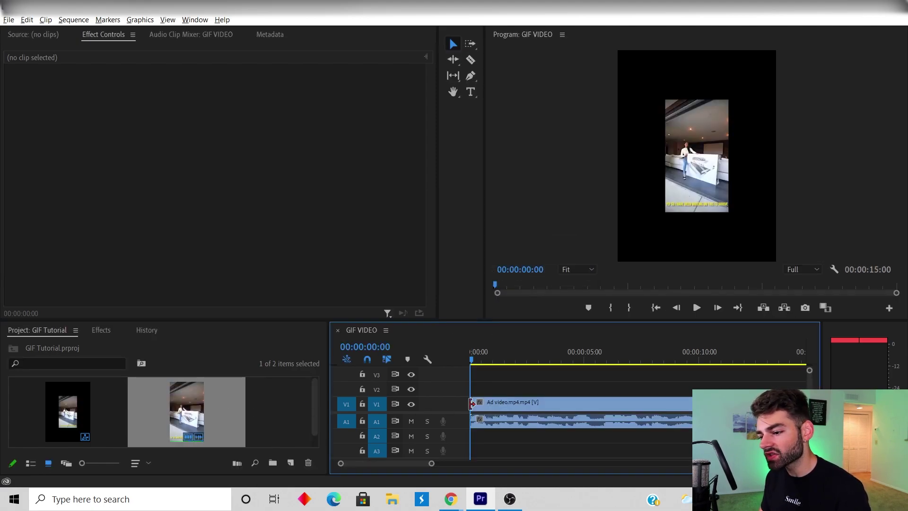
{"action": "left_click", "coordinate": [494, 402]}
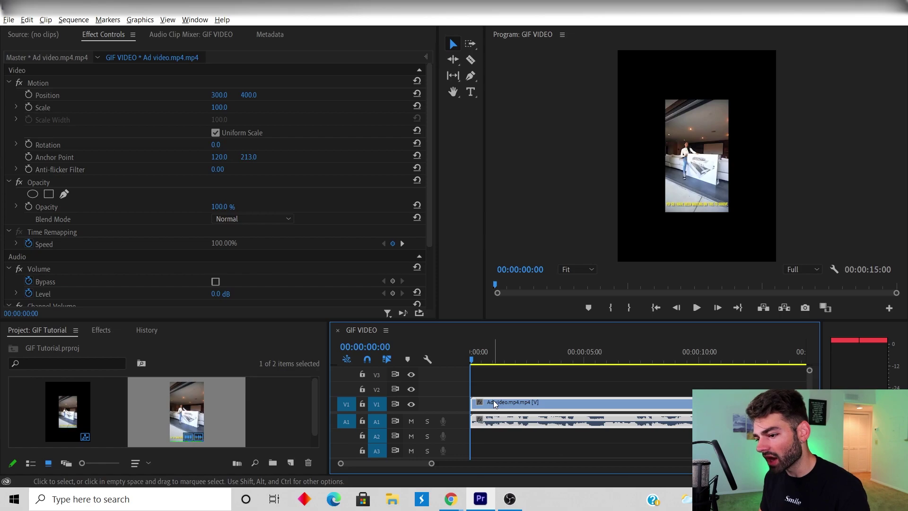
{"action": "right_click", "coordinate": [494, 402]}
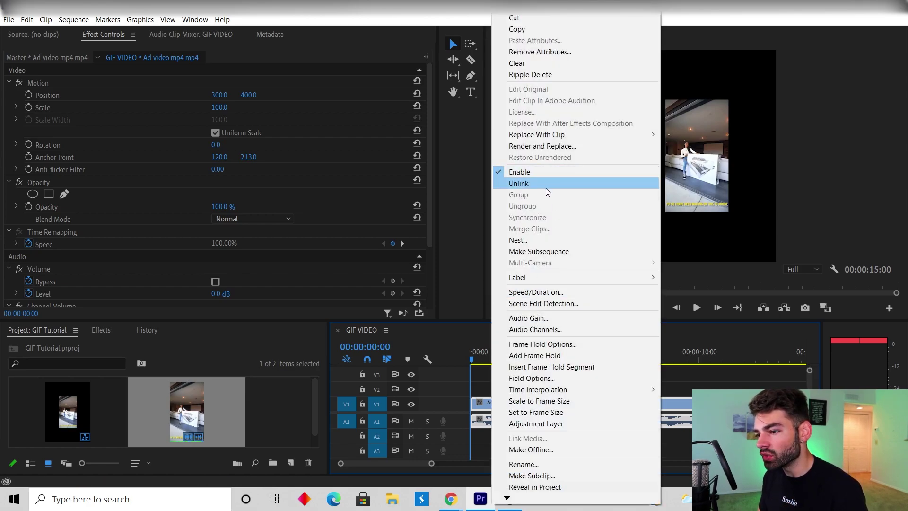
{"action": "left_click", "coordinate": [547, 188]}
{"action": "left_click", "coordinate": [544, 422]}
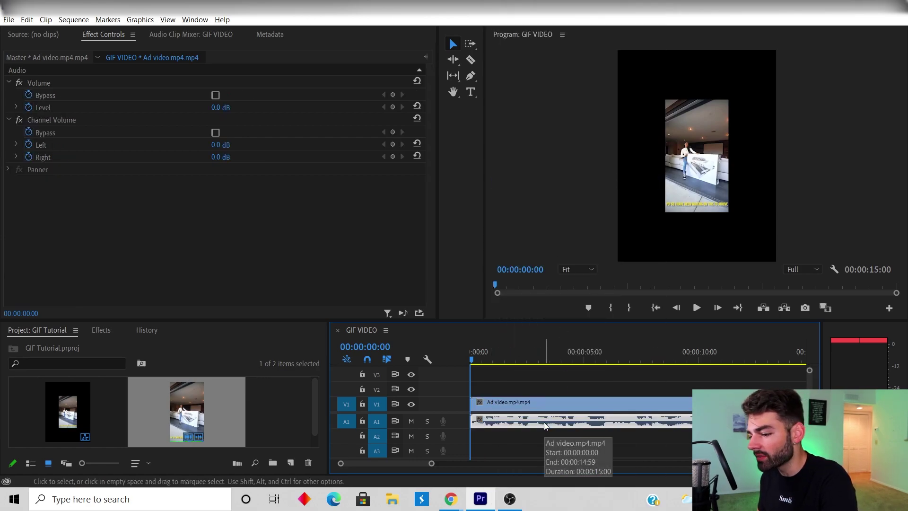
{"action": "key", "text": "Delete"}
Preview the clip and set its Scale to 130, then 250 to fill the frame.
{"action": "key", "text": "space"}
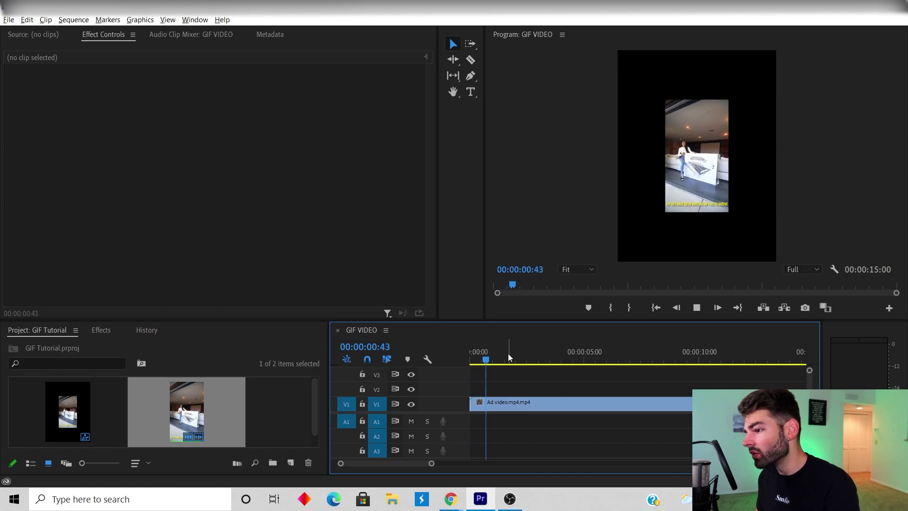
{"action": "left_click", "coordinate": [511, 405]}
{"action": "left_click", "coordinate": [219, 107]}
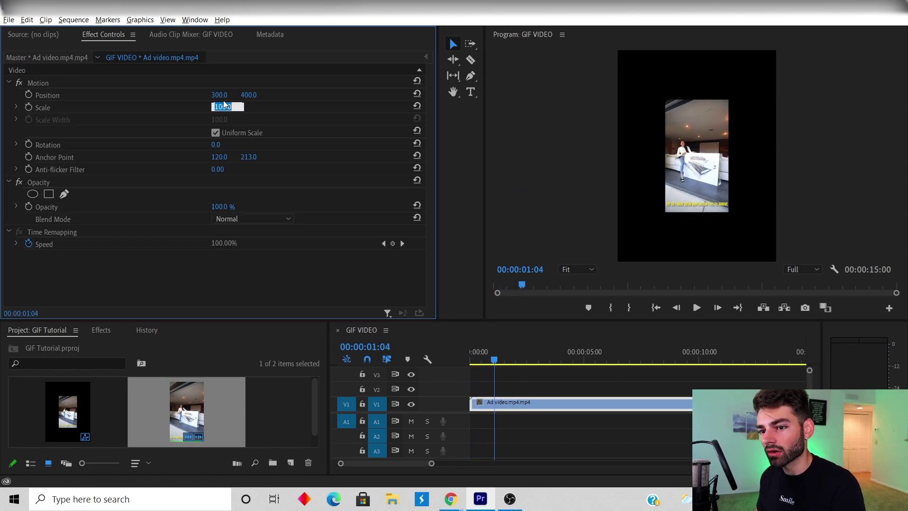
{"action": "type", "text": "130"}
{"action": "key", "text": "Return"}
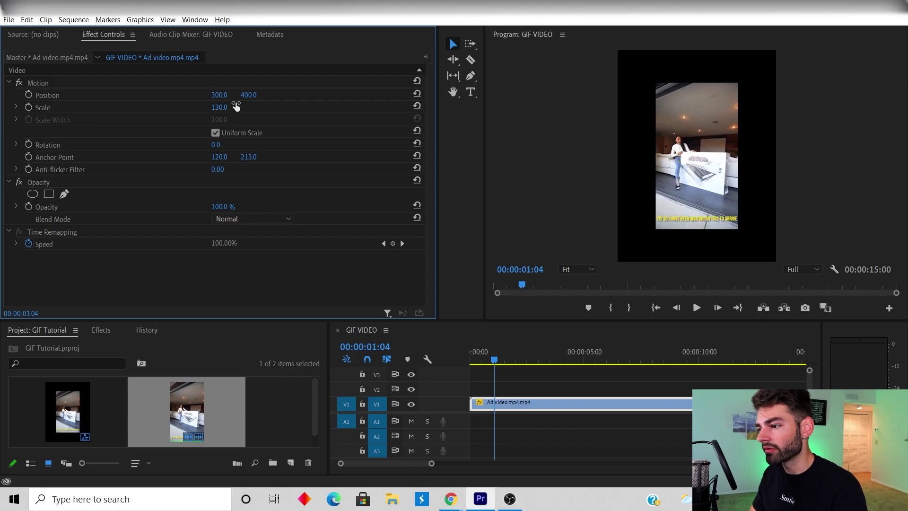
{"action": "left_click_drag", "start_coordinate": [236, 106], "coordinate": [298, 172]}
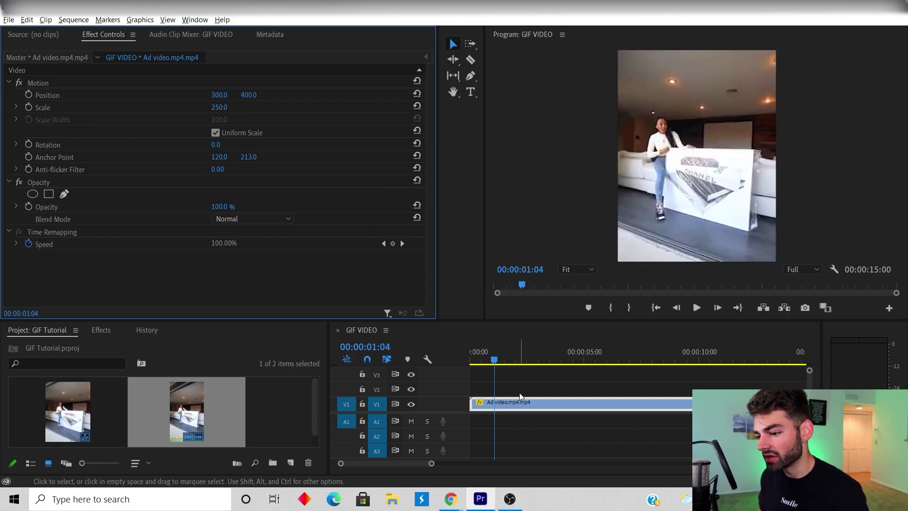
{"action": "left_click", "coordinate": [540, 358]}
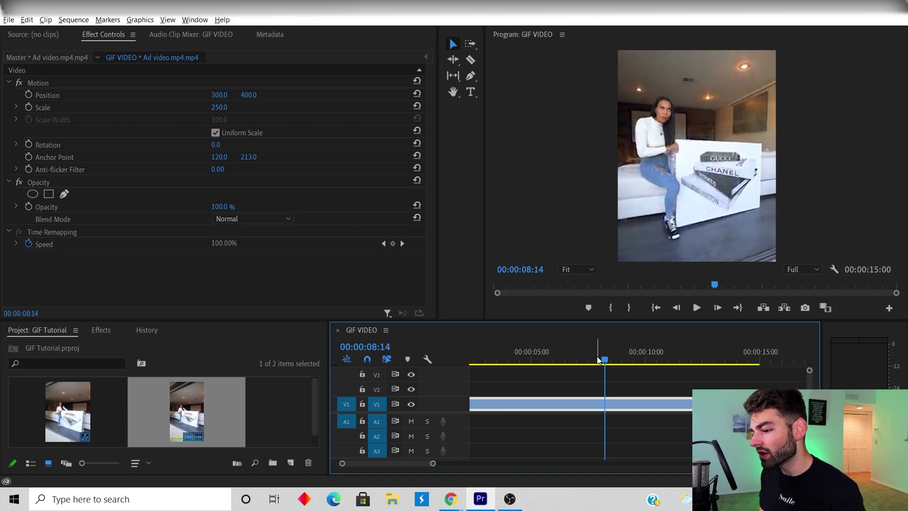
Use the Razor tool to cut the clip where the GIF should start and end.
{"action": "left_click", "coordinate": [610, 360]}
{"action": "mouse_move", "coordinate": [609, 362]}
{"action": "left_mouse_down"}
{"action": "mouse_move", "coordinate": [666, 370]}
{"action": "mouse_move", "coordinate": [612, 366]}
{"action": "left_mouse_up"}
{"action": "key", "text": "c"}
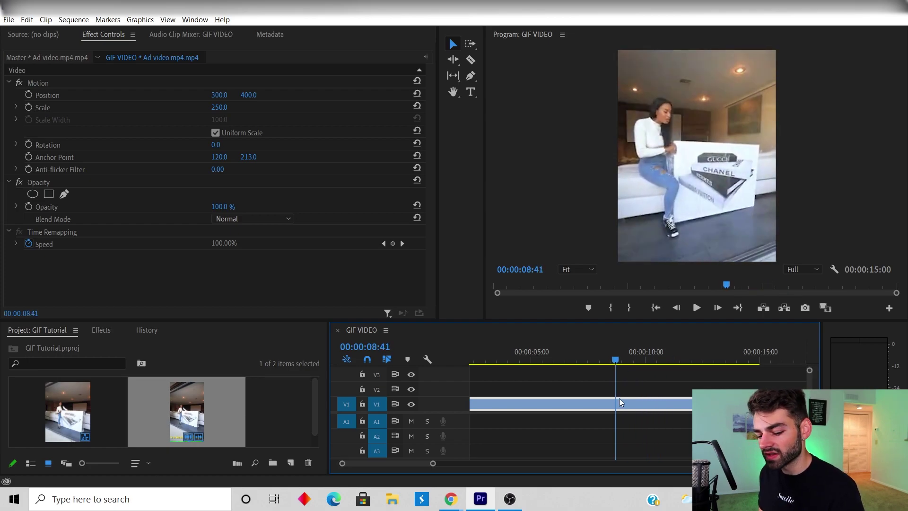
{"action": "left_click", "coordinate": [615, 404]}
{"action": "left_click", "coordinate": [614, 361]}
{"action": "left_click_drag", "start_coordinate": [615, 360], "coordinate": [666, 363]}
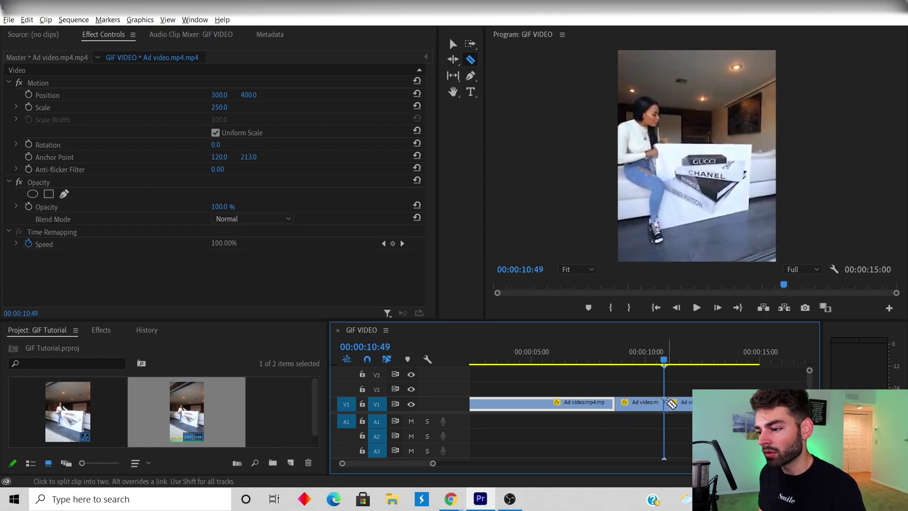
Delete the opening and tail pieces and move the remaining short clip to 00:00.
{"action": "key", "text": "v"}
{"action": "left_click", "coordinate": [673, 402]}
{"action": "key", "text": "Delete"}
{"action": "left_click", "coordinate": [579, 403]}
{"action": "key", "text": "Delete"}
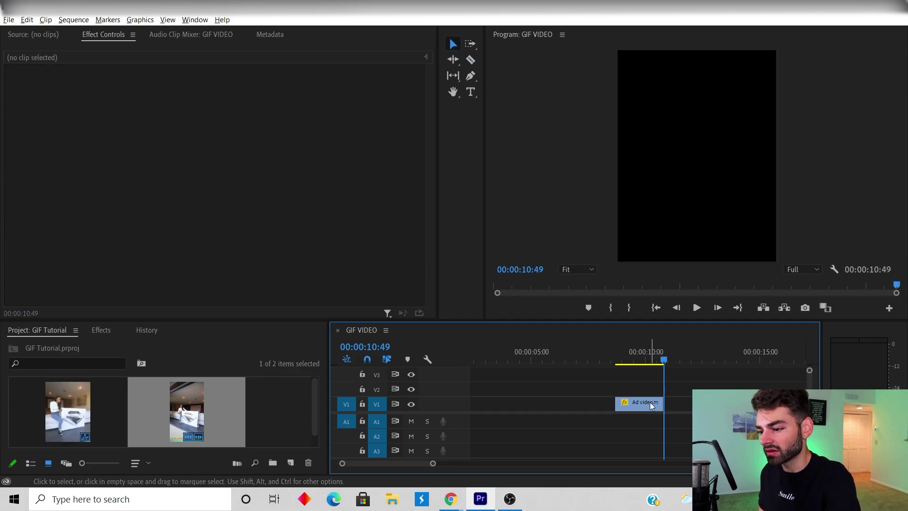
{"action": "left_click_drag", "start_coordinate": [649, 409], "coordinate": [504, 408]}
{"action": "key", "text": "Home"}
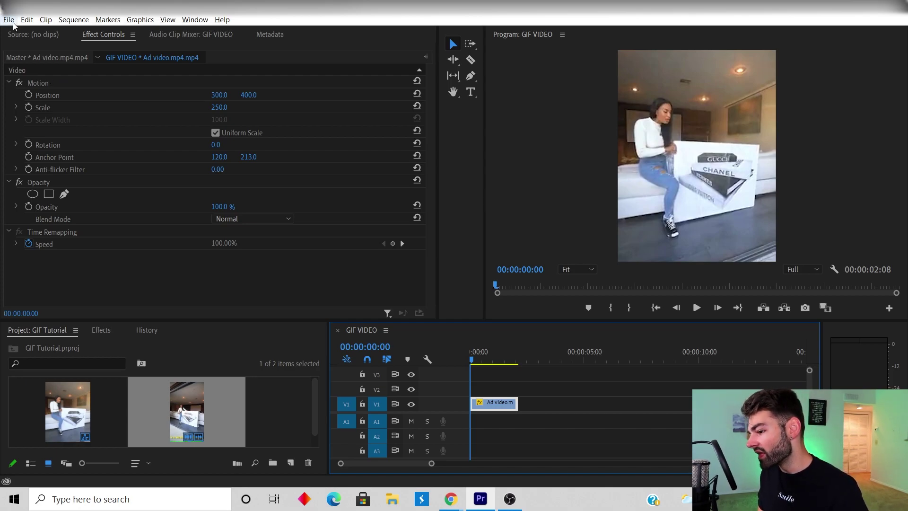
Export the sequence as GIF VIDEO.mp4, replacing the old file, and open ezgif's Video to GIF page.
{"action": "key", "text": "ctrl+m"}
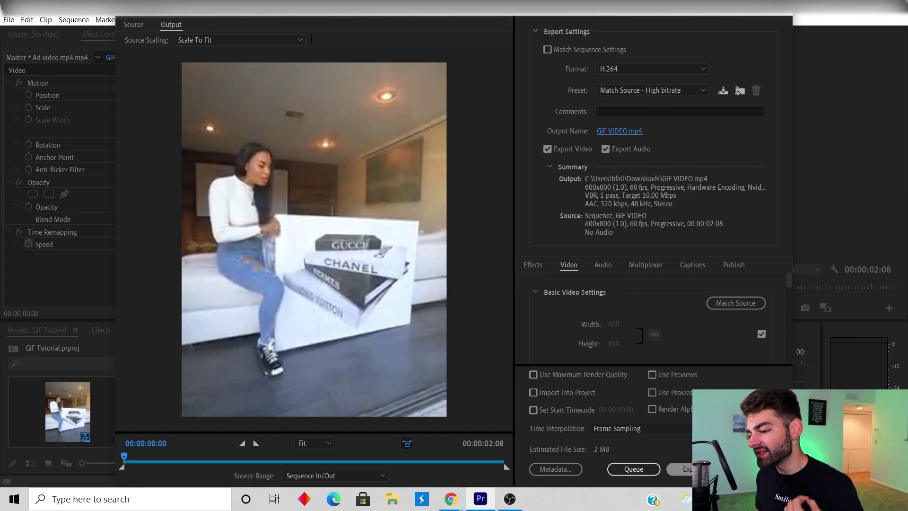
{"action": "left_click", "coordinate": [680, 468]}
{"action": "left_click", "coordinate": [503, 262]}
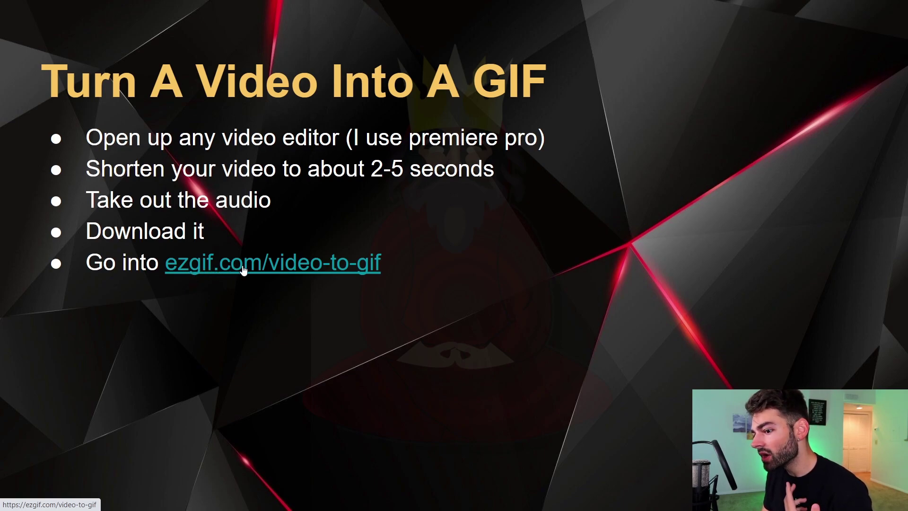
{"action": "left_click", "coordinate": [244, 270]}
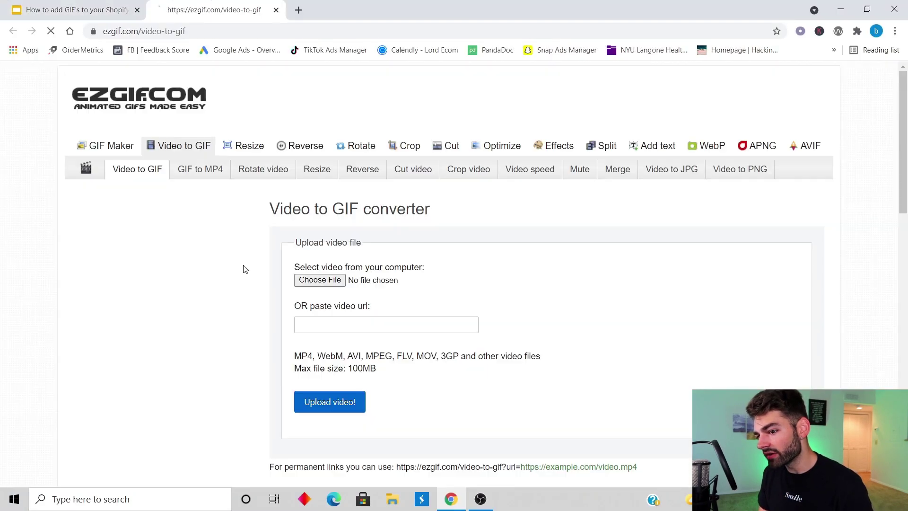
Upload GIF VIDEO.mp4 to ezgif's converter and keep the frame rate at 10 FPS.
{"action": "left_click", "coordinate": [323, 283]}
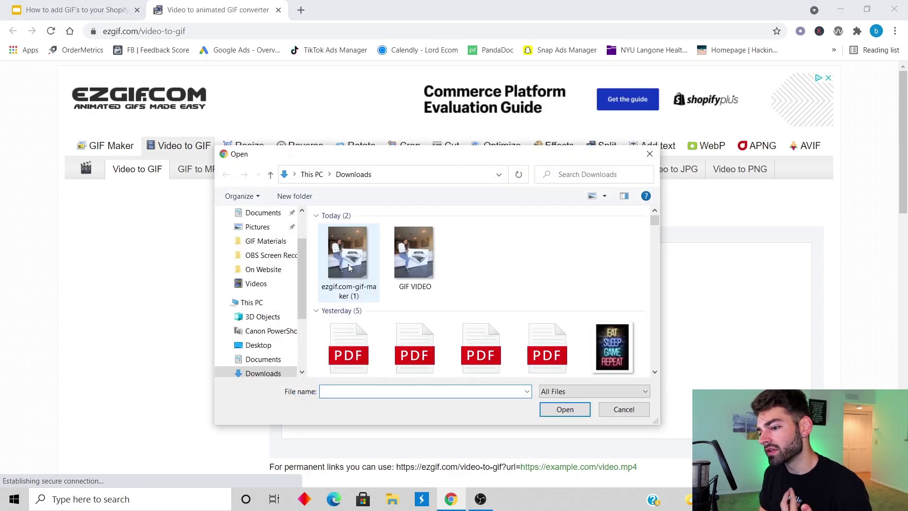
{"action": "double_click", "coordinate": [406, 268]}
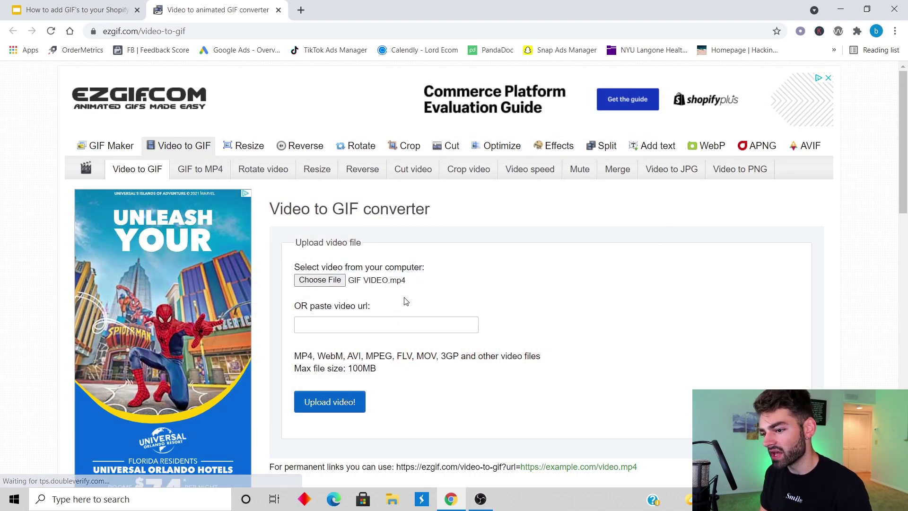
{"action": "left_click", "coordinate": [332, 402]}
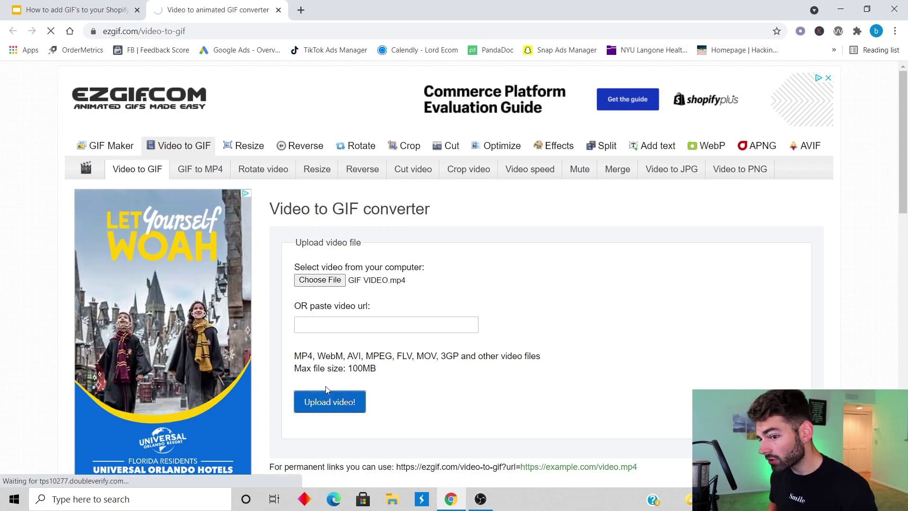
{"action": "scroll", "coordinate": [406, 359], "scroll_direction": "down", "scroll_amount": 5}
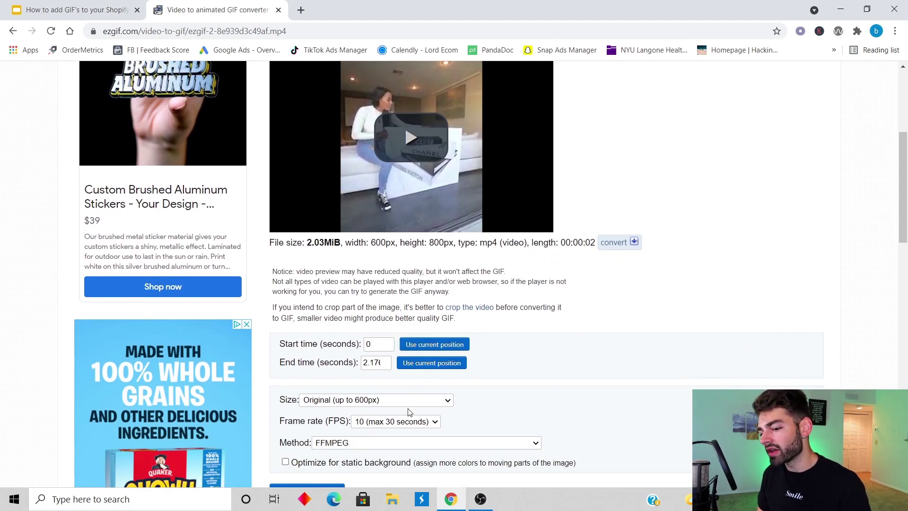
{"action": "left_click", "coordinate": [397, 423]}
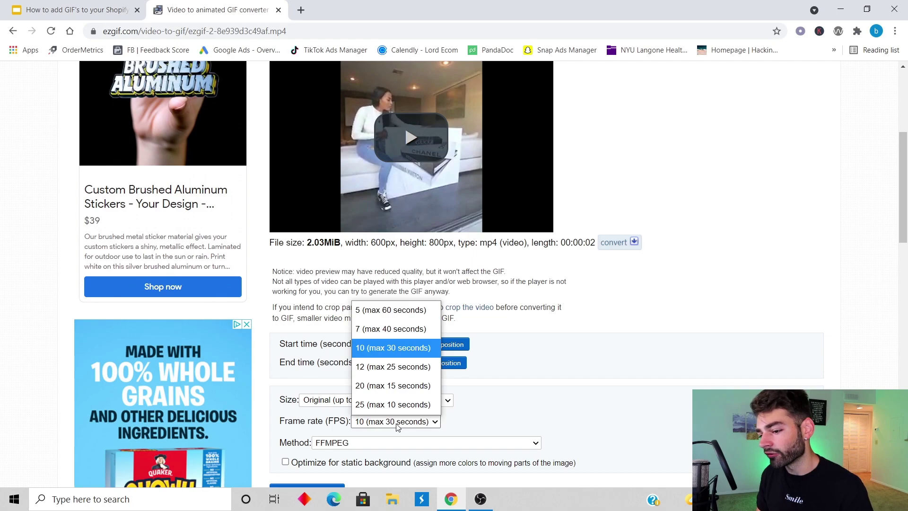
{"action": "left_click", "coordinate": [490, 416]}
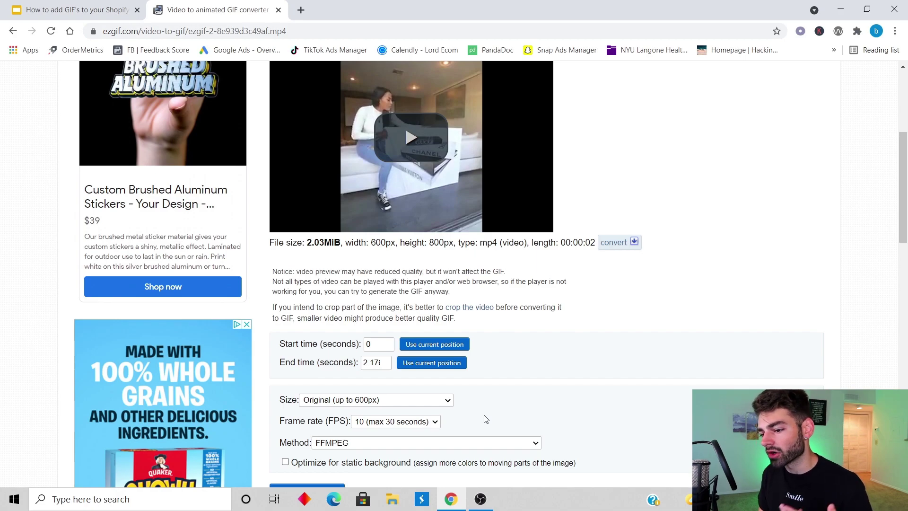
{"action": "scroll", "coordinate": [484, 419], "scroll_direction": "down", "scroll_amount": 2}
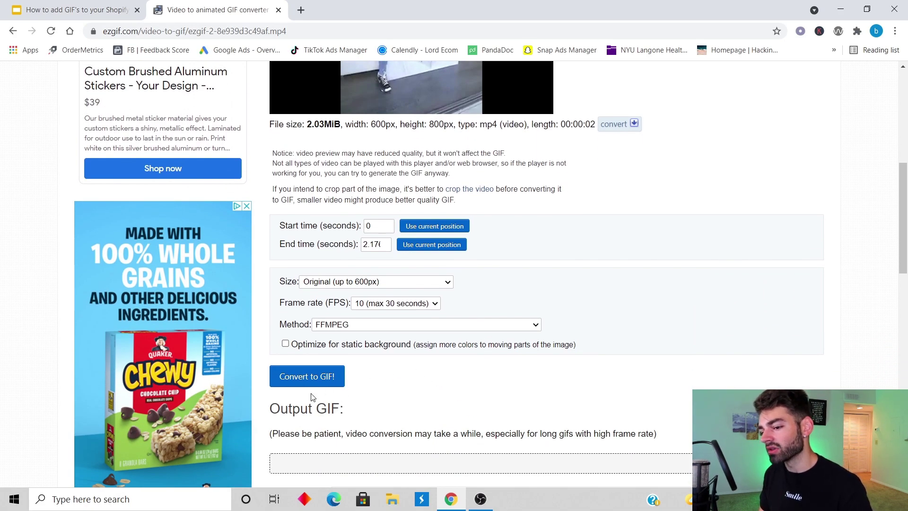
Convert the clip into a 21-frame, 4.59 MiB GIF and download it.
{"action": "left_click", "coordinate": [315, 381]}
{"action": "scroll", "coordinate": [317, 385], "scroll_direction": "down", "scroll_amount": 2}
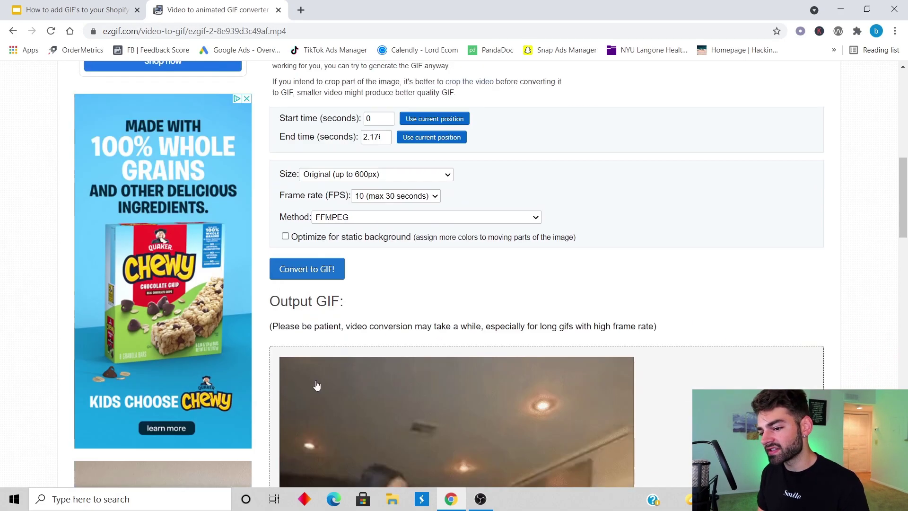
{"action": "scroll", "coordinate": [317, 385], "scroll_direction": "down", "scroll_amount": 8}
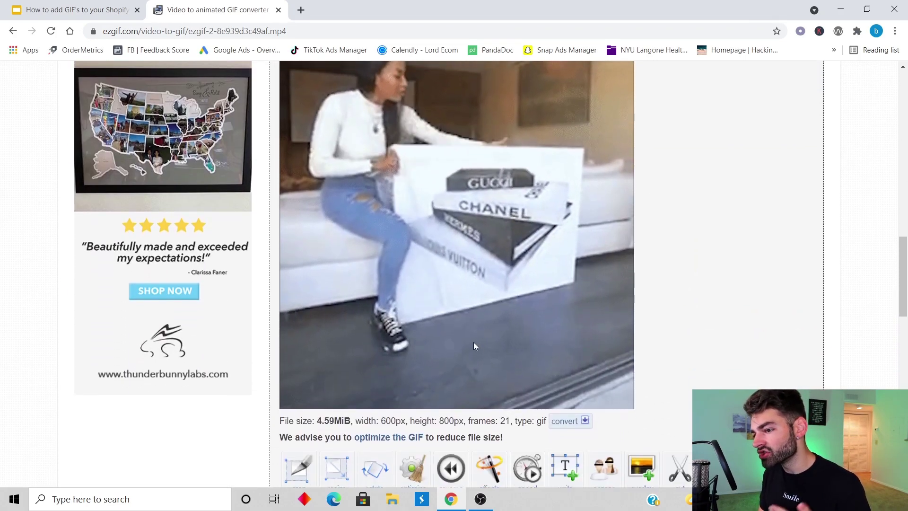
{"action": "scroll", "coordinate": [480, 336], "scroll_direction": "down", "scroll_amount": 4}
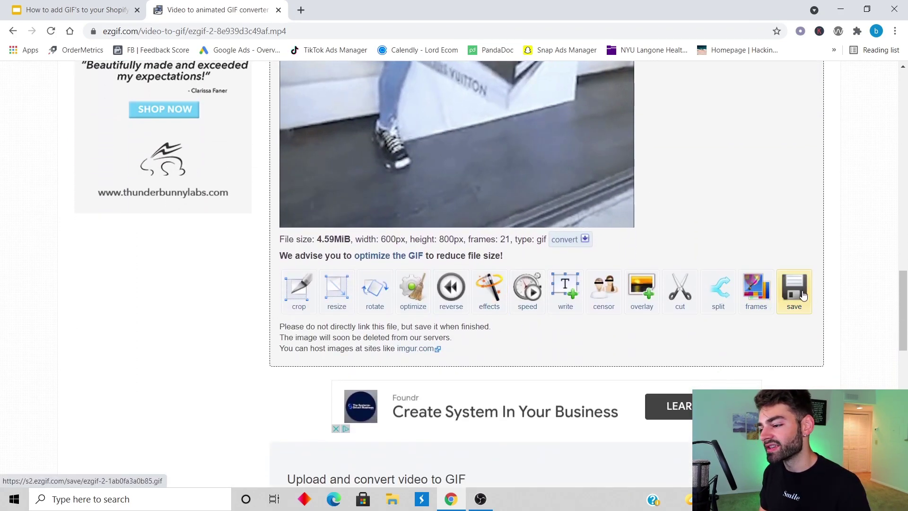
{"action": "left_click", "coordinate": [802, 294]}
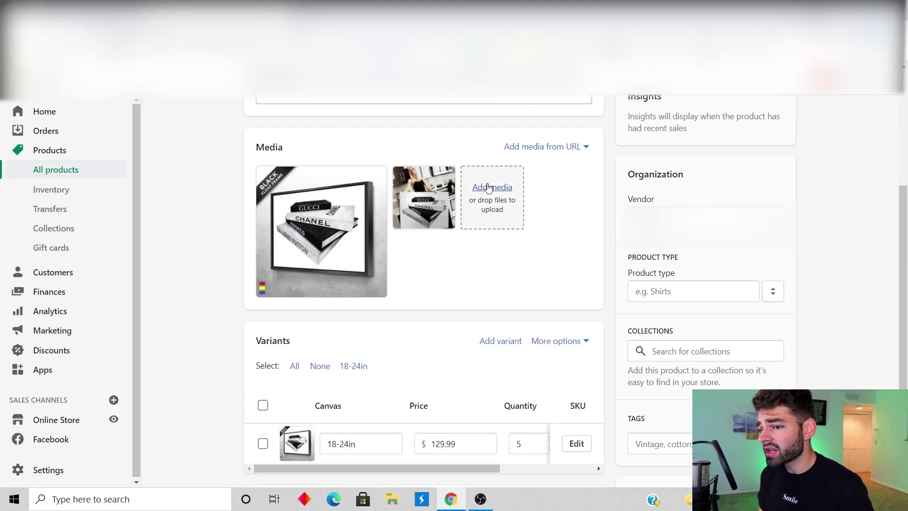
Upload the downloaded GIF from Downloads as the product's third media item.
{"action": "left_click", "coordinate": [488, 188]}
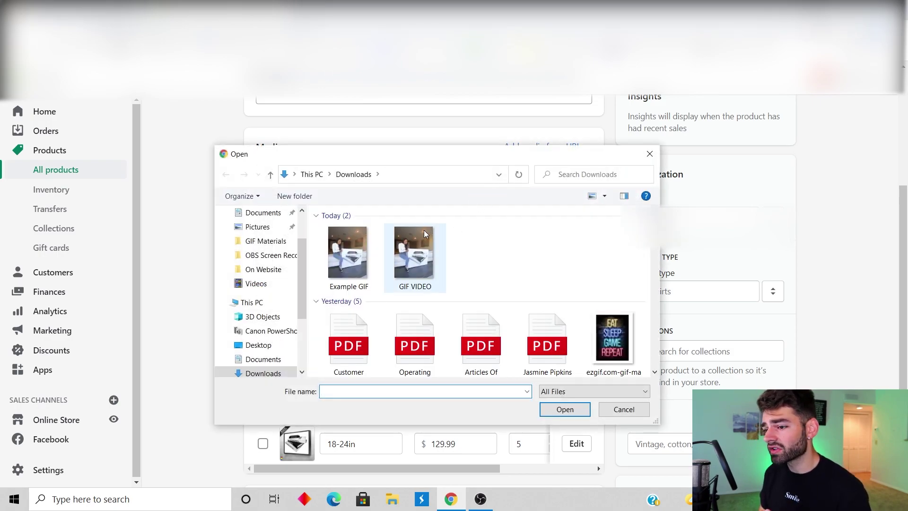
{"action": "double_click", "coordinate": [345, 275]}
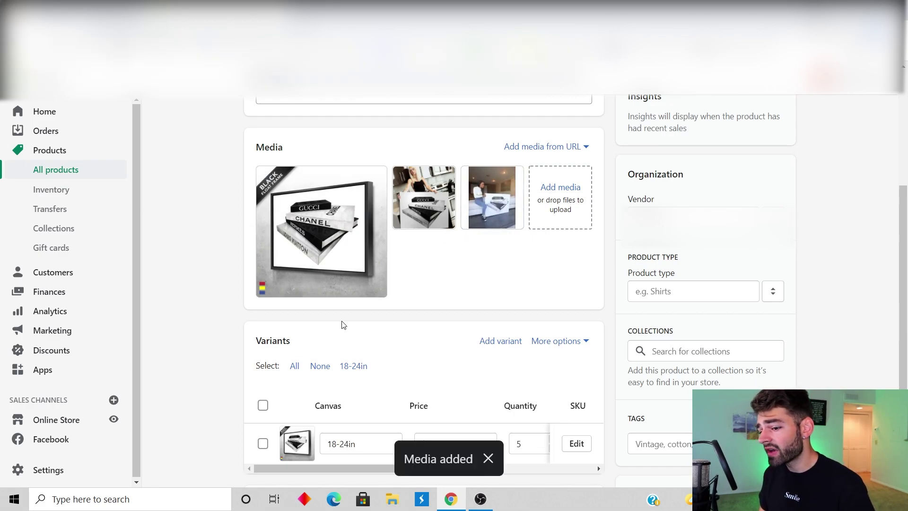
{"action": "scroll", "coordinate": [290, 390], "scroll_direction": "down", "scroll_amount": 1}
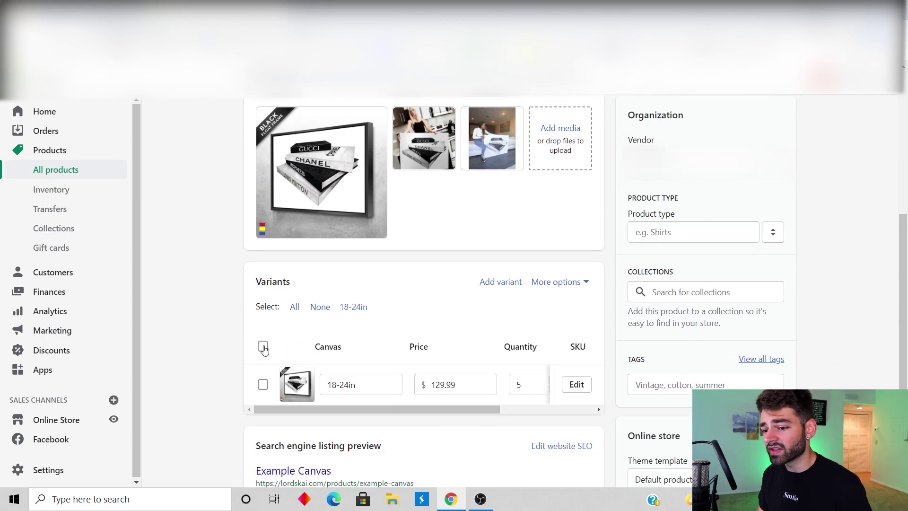
{"action": "left_click", "coordinate": [264, 347]}
Assign the GIF as the image for the 18-24in variant.
{"action": "left_click", "coordinate": [466, 350]}
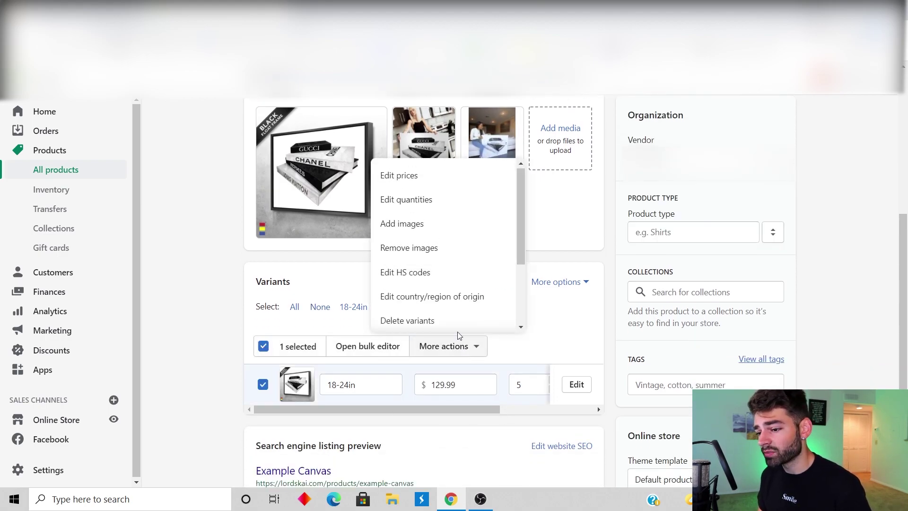
{"action": "left_click", "coordinate": [446, 235]}
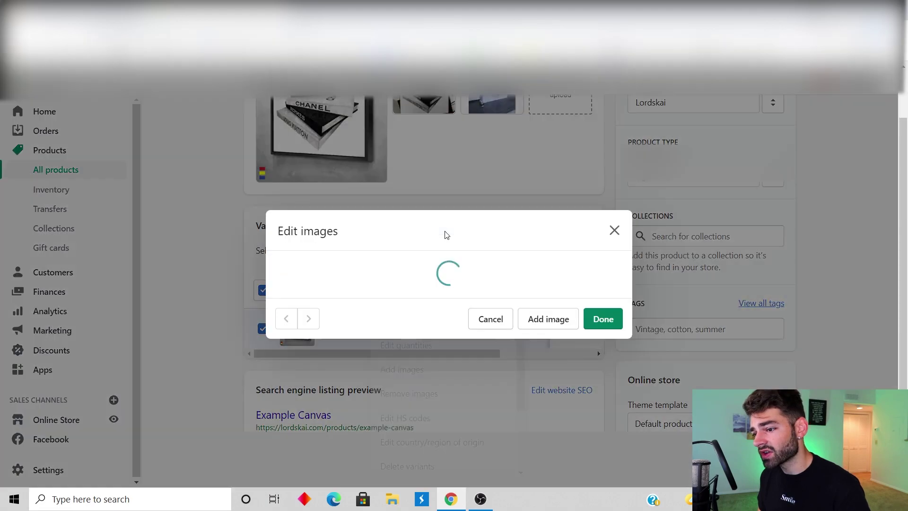
{"action": "left_click", "coordinate": [568, 277]}
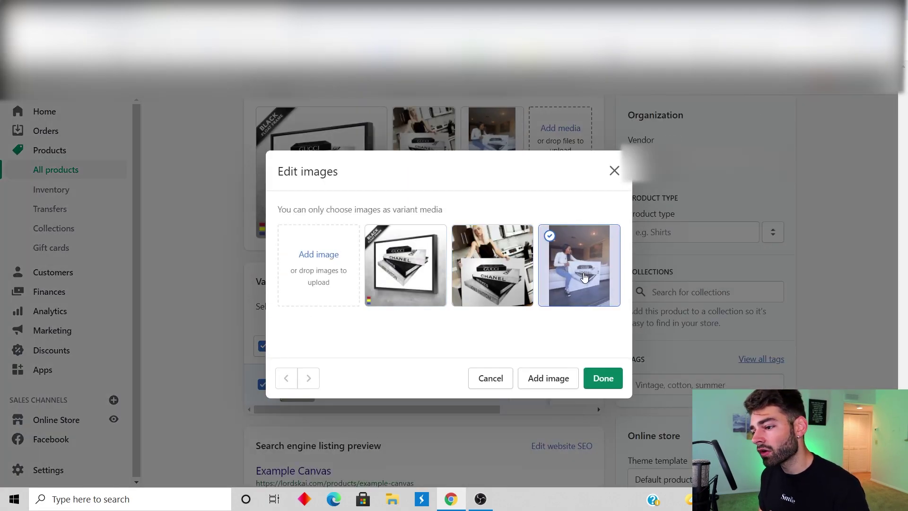
{"action": "left_click", "coordinate": [604, 377]}
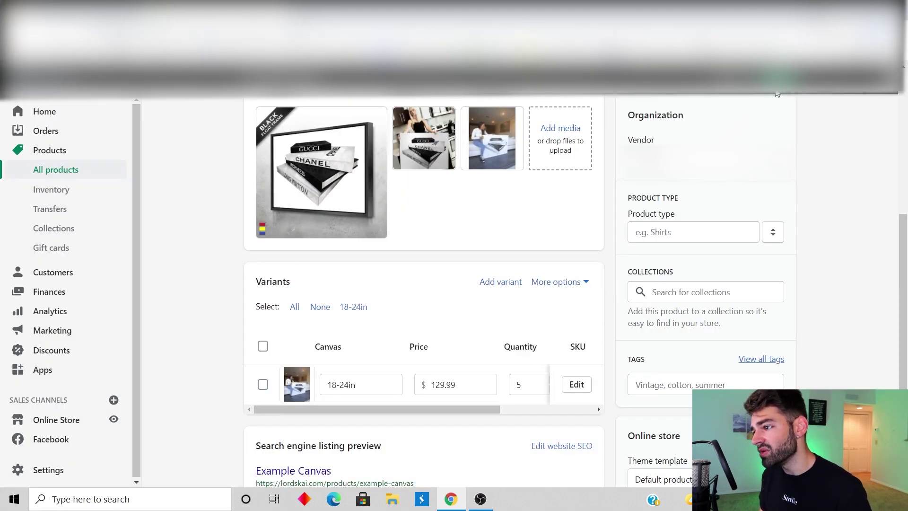
{"action": "scroll", "coordinate": [263, 444], "scroll_direction": "up", "scroll_amount": 1}
Switch the variant image back to the framed canvas photo and save the product.
{"action": "left_click", "coordinate": [263, 443]}
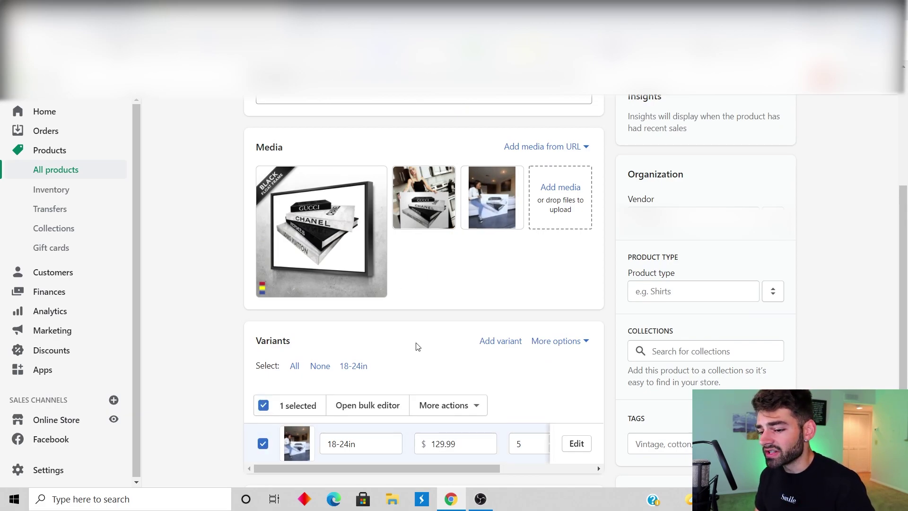
{"action": "left_click", "coordinate": [455, 404]}
{"action": "left_click", "coordinate": [454, 293]}
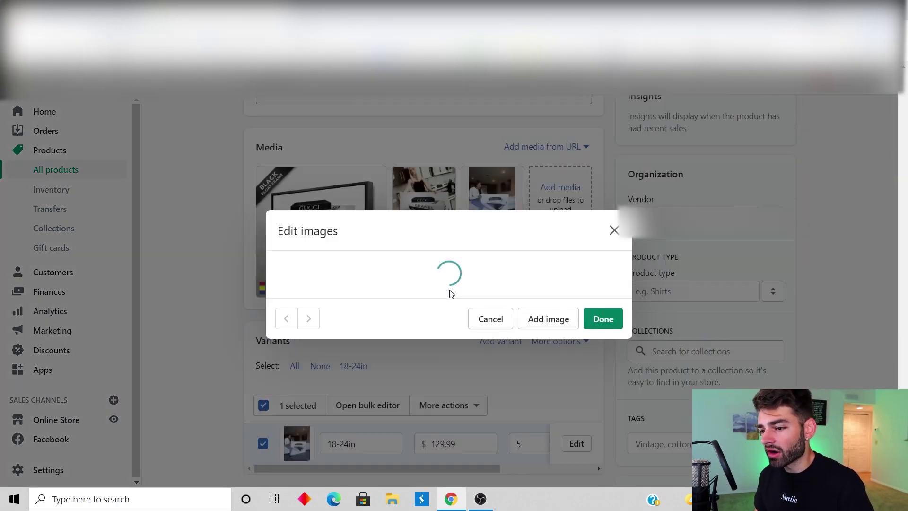
{"action": "left_click", "coordinate": [406, 266]}
{"action": "left_click", "coordinate": [601, 378]}
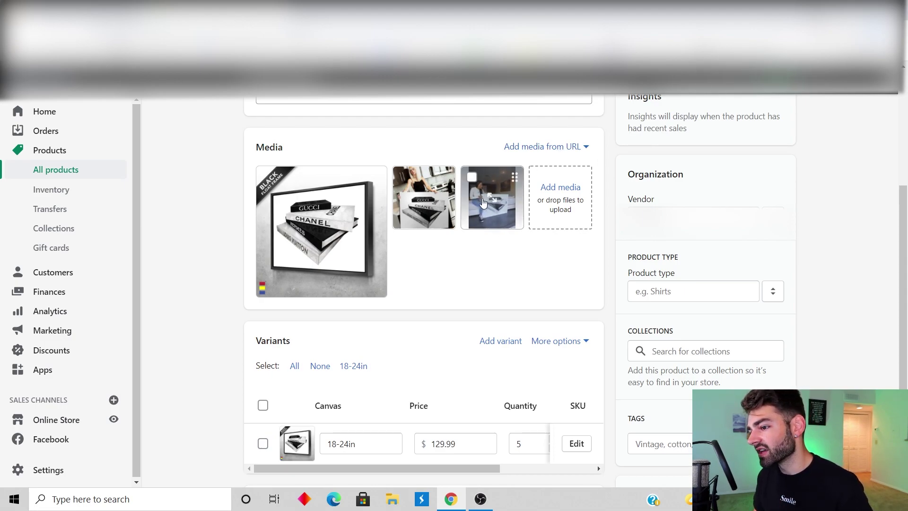
{"action": "key", "text": "ctrl+s"}
{"action": "scroll", "coordinate": [503, 254], "scroll_direction": "down", "scroll_amount": 5}
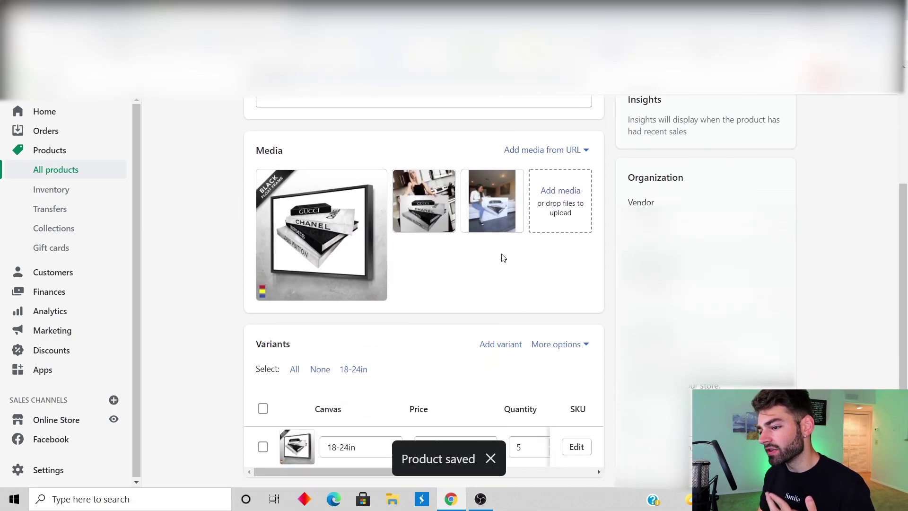
{"action": "scroll", "coordinate": [349, 257], "scroll_direction": "up", "scroll_amount": 5}
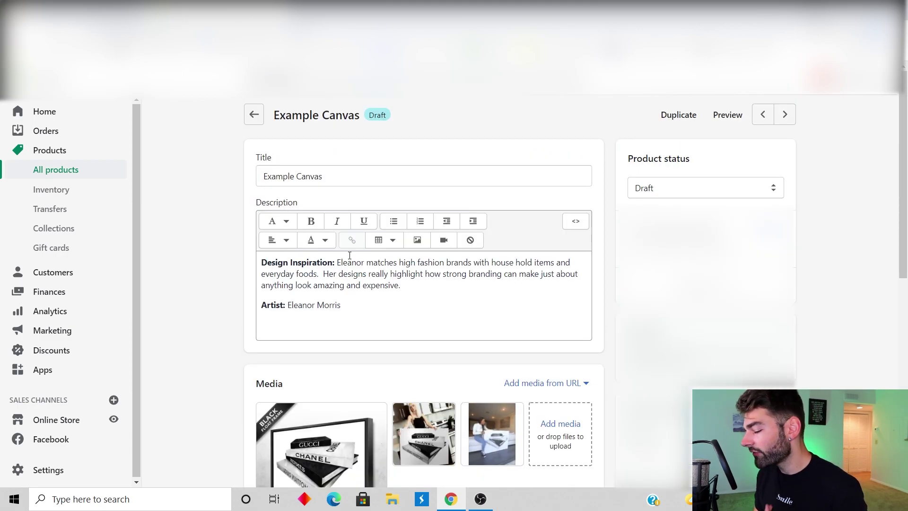
Add an empty first line to the description and upload the Example Canvas image file.
{"action": "left_click", "coordinate": [263, 262]}
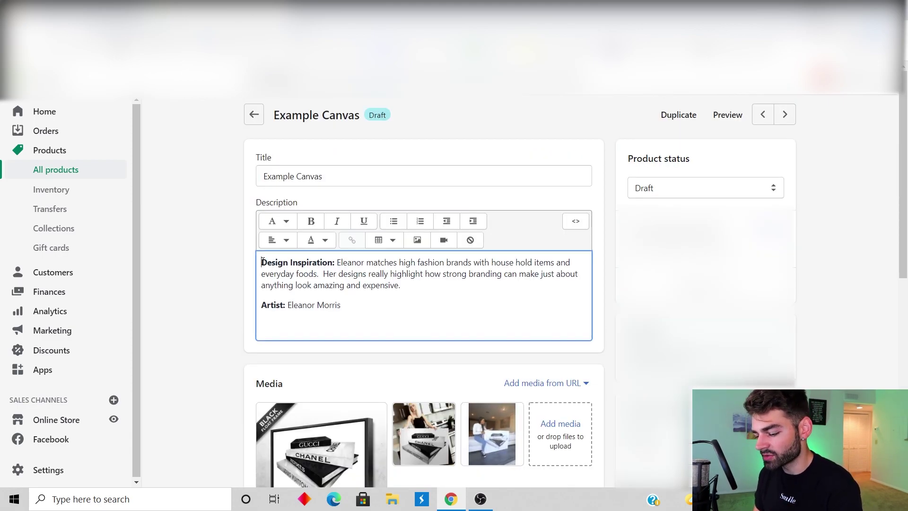
{"action": "key", "text": "Return"}
{"action": "key", "text": "Up"}
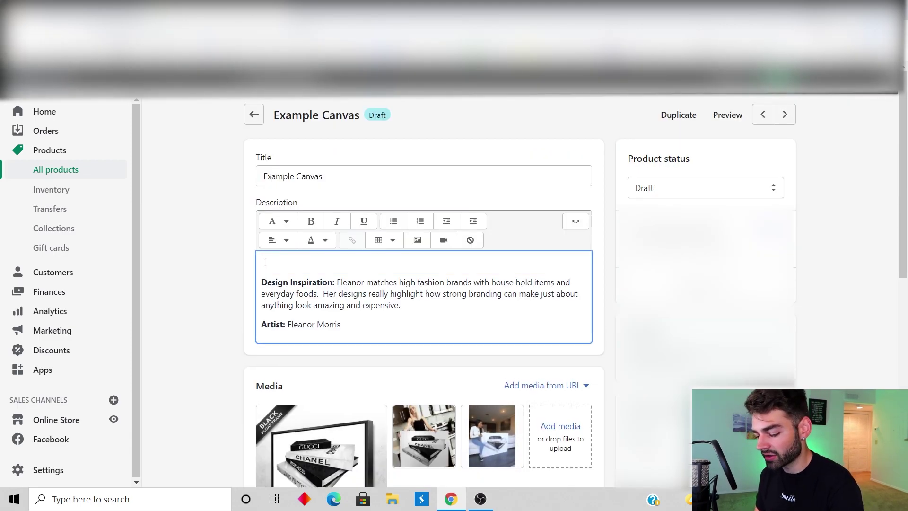
{"action": "left_click", "coordinate": [429, 247]}
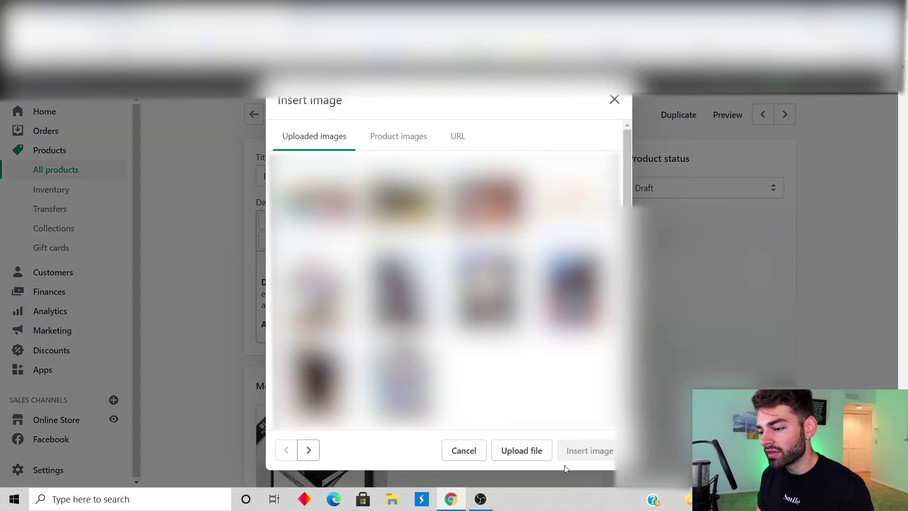
{"action": "left_click", "coordinate": [522, 452]}
{"action": "double_click", "coordinate": [364, 268]}
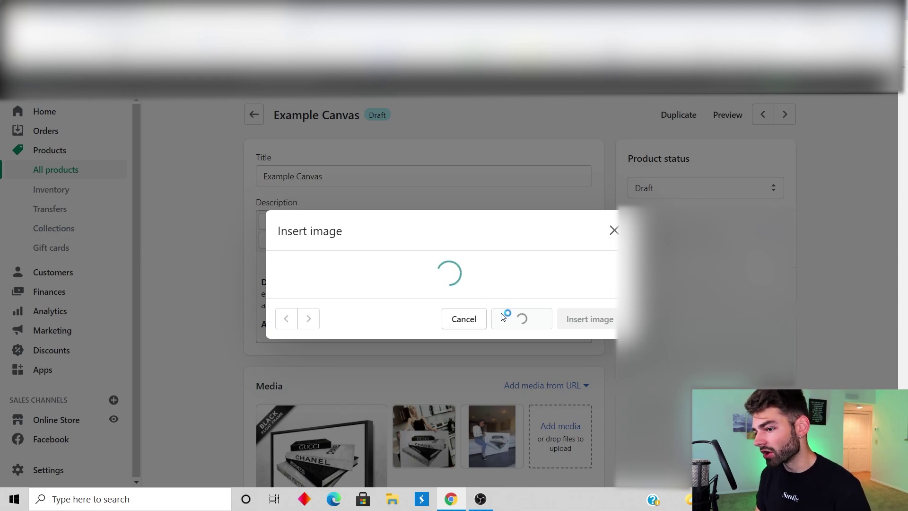
{"action": "scroll", "coordinate": [444, 275], "scroll_direction": "down", "scroll_amount": 3}
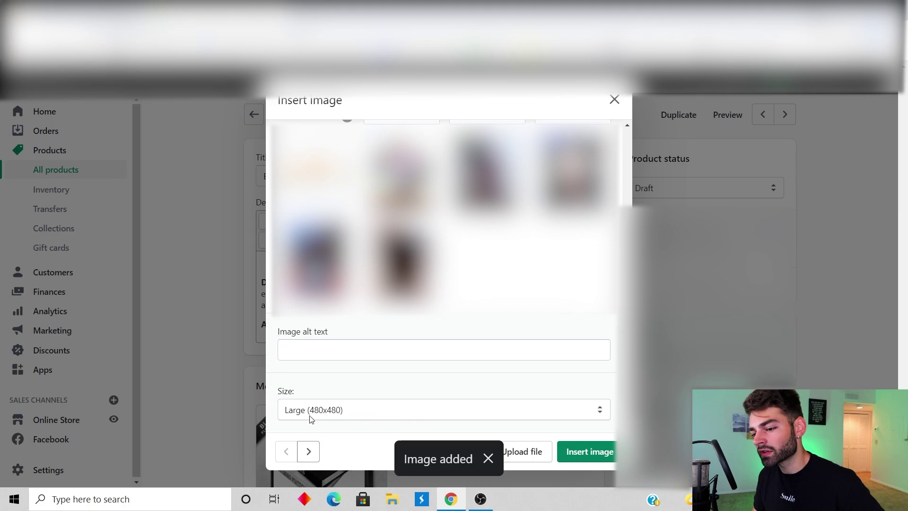
Insert the image at Grande (600x600), centre it, and save the product.
{"action": "left_click", "coordinate": [370, 414]}
{"action": "left_click", "coordinate": [370, 351]}
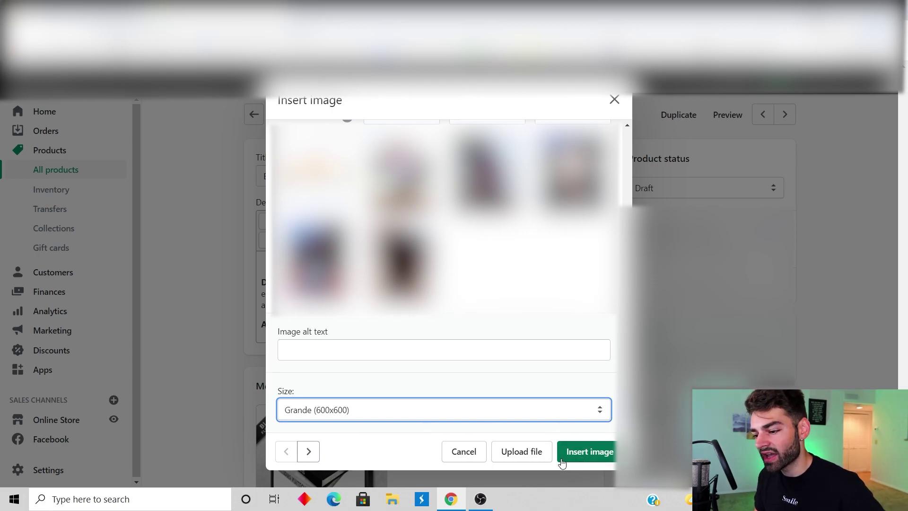
{"action": "left_click", "coordinate": [589, 451]}
{"action": "scroll", "coordinate": [574, 248], "scroll_direction": "down", "scroll_amount": 1}
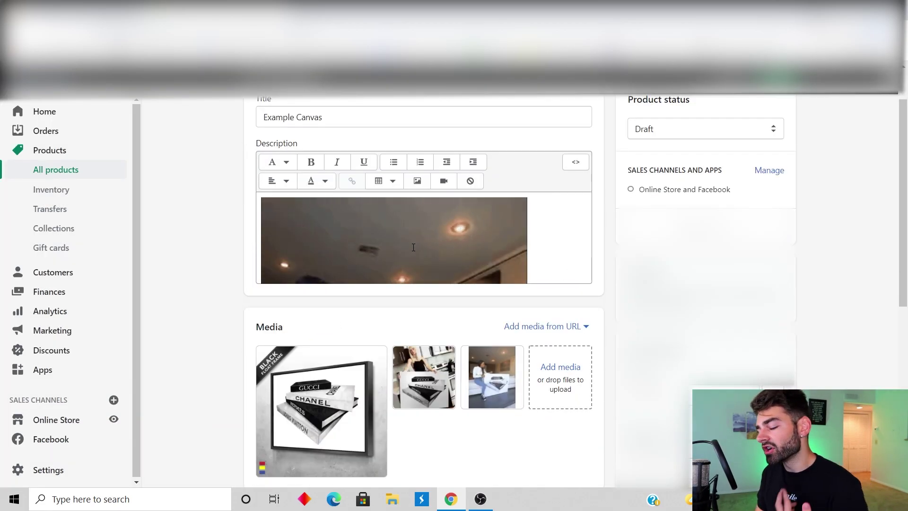
{"action": "left_click", "coordinate": [413, 245]}
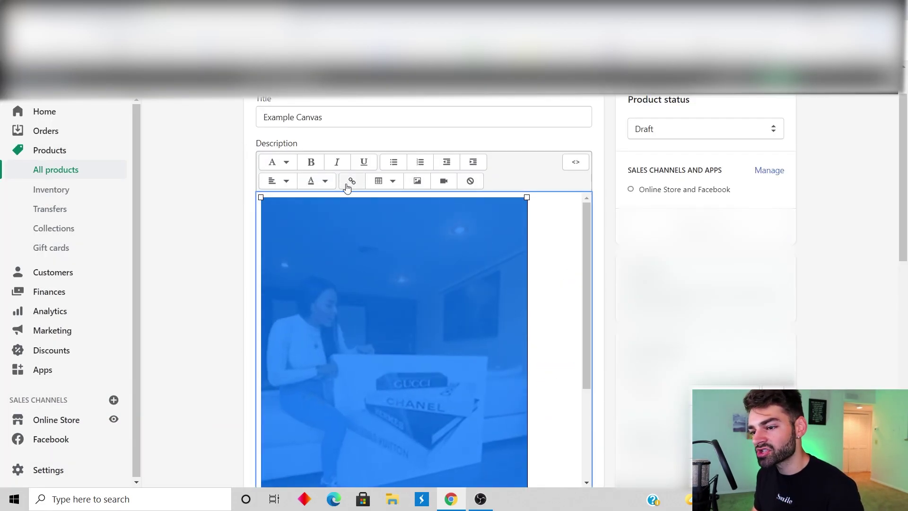
{"action": "left_click", "coordinate": [283, 182]}
{"action": "left_click", "coordinate": [278, 234]}
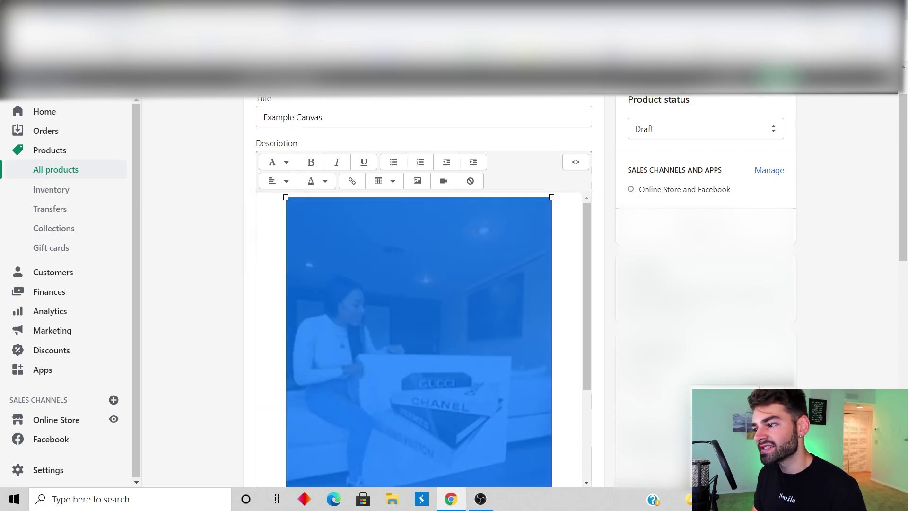
{"action": "key", "text": "ctrl+s"}
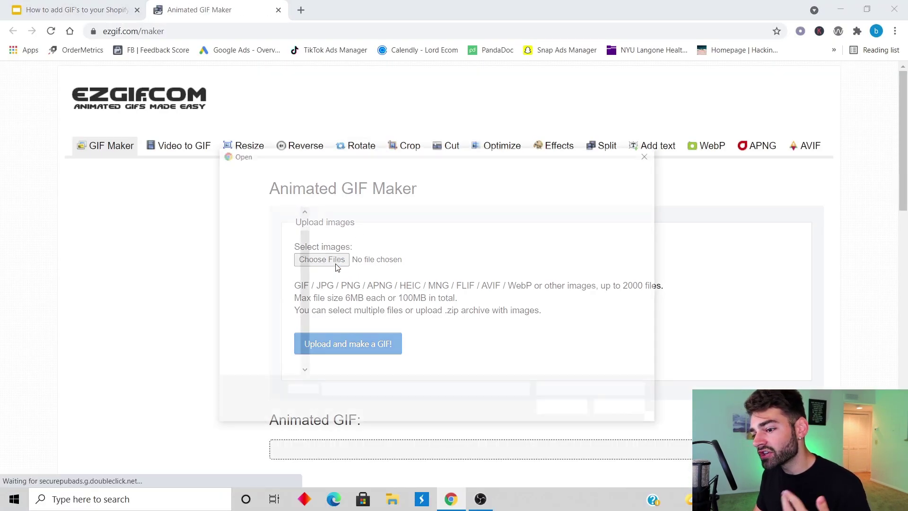
Select the Example (1) and Example (2) photos and confirm them for upload.
{"action": "left_click", "coordinate": [419, 253]}
{"action": "left_click", "coordinate": [486, 252], "text": "ctrl"}
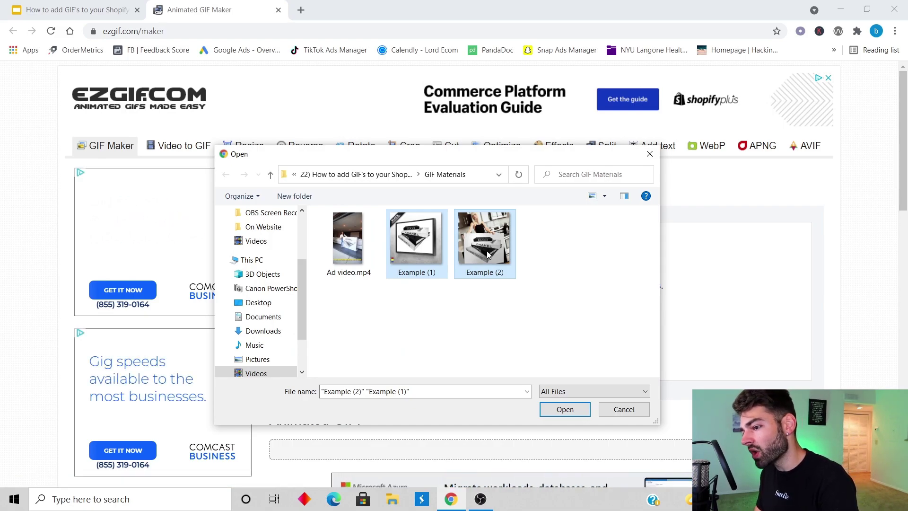
{"action": "key", "text": "Return"}
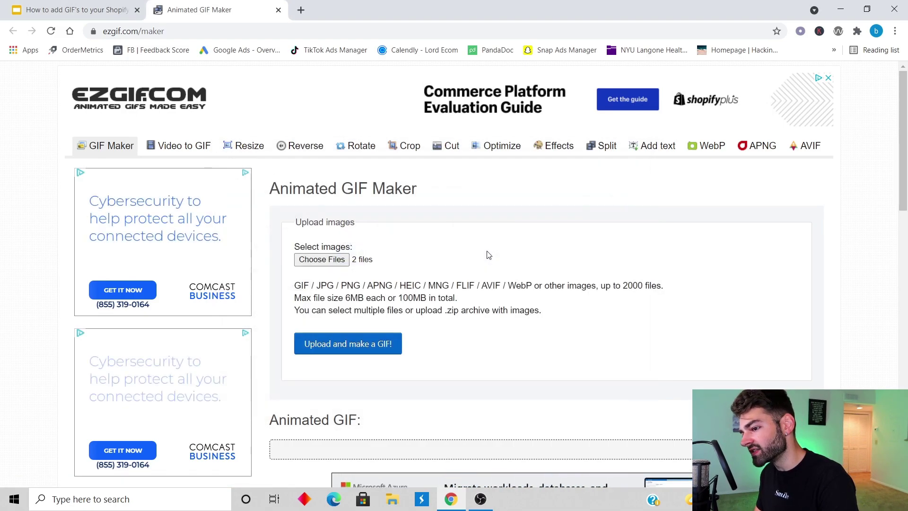
Upload the two product photos as frames, give them a delay of 200, and generate the animated GIF.
{"action": "left_click", "coordinate": [356, 352]}
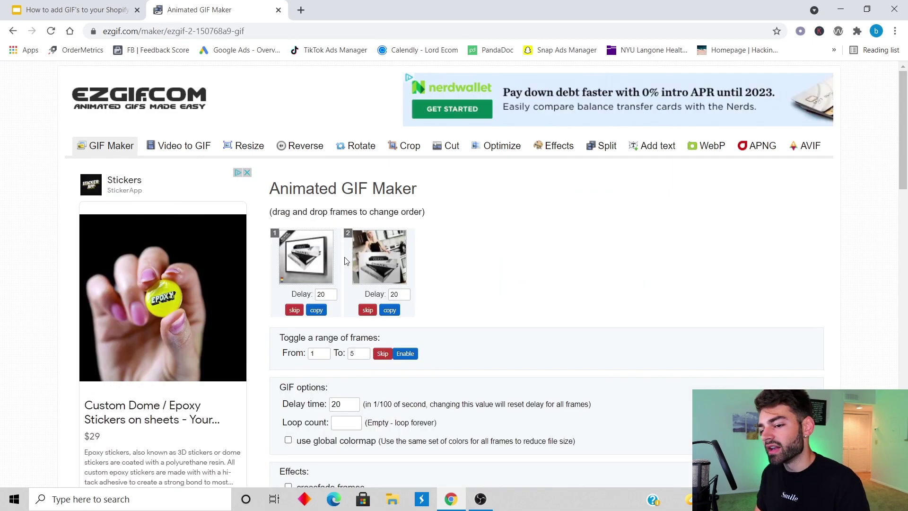
{"action": "scroll", "coordinate": [339, 263], "scroll_direction": "down", "scroll_amount": 1}
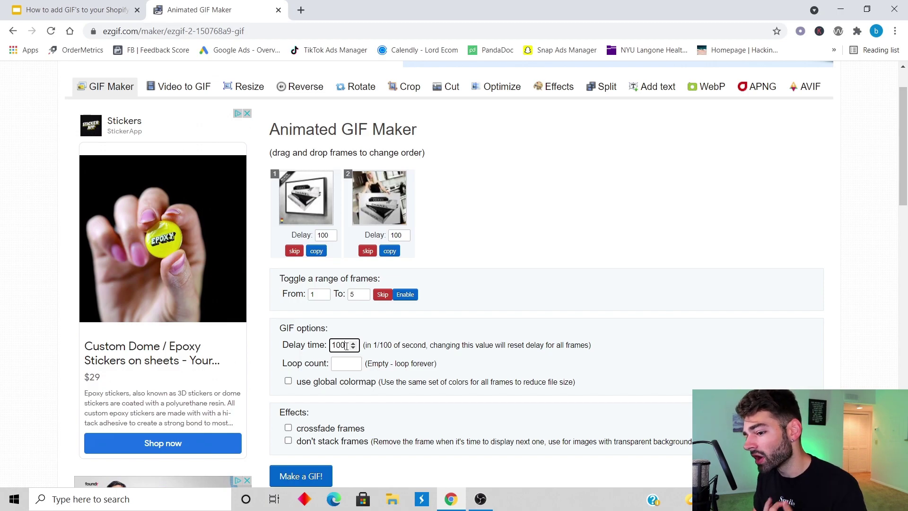
{"action": "type", "text": "20"}
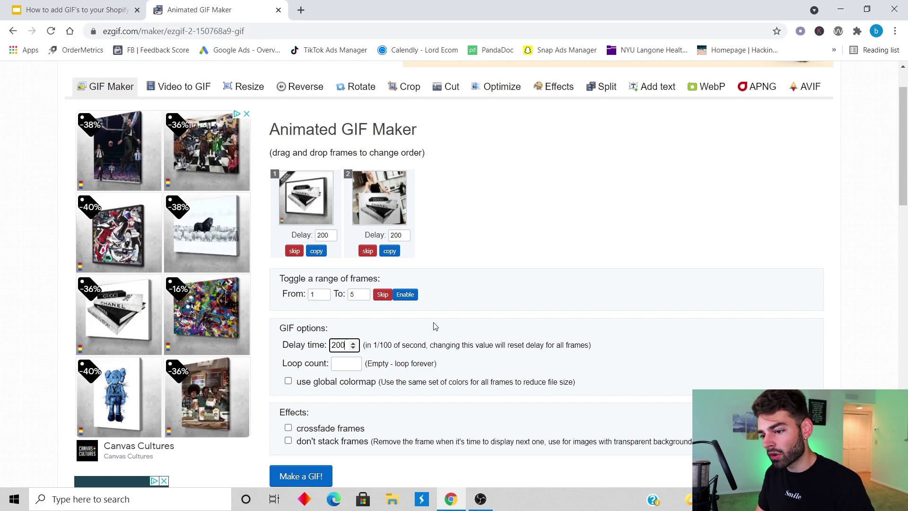
{"action": "scroll", "coordinate": [435, 320], "scroll_direction": "down", "scroll_amount": 3}
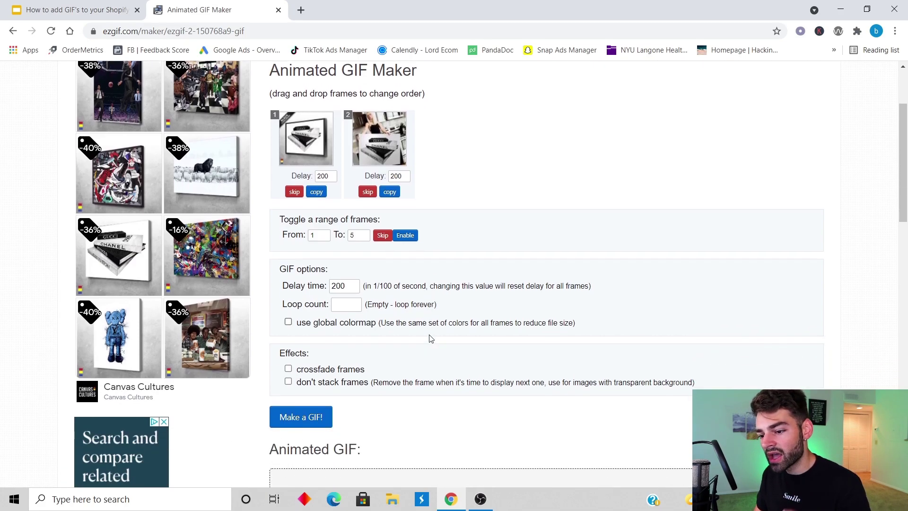
{"action": "left_click", "coordinate": [313, 362]}
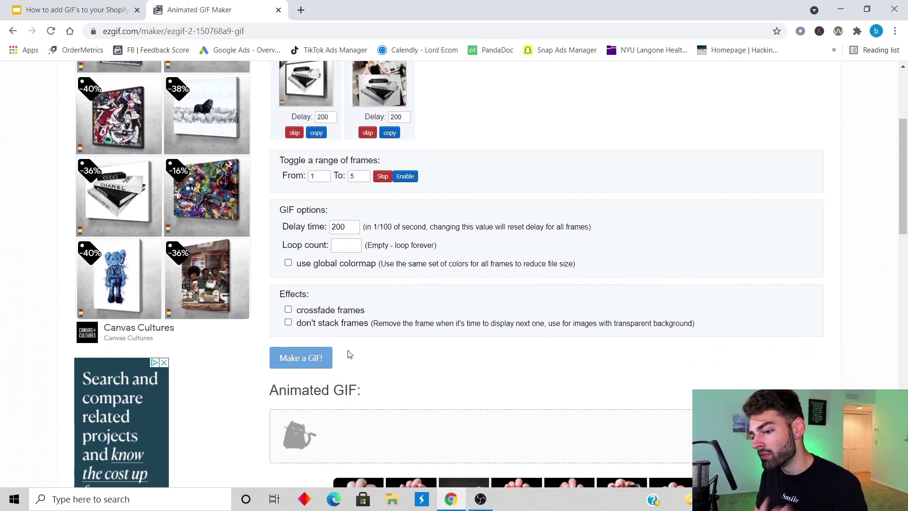
Save the generated two-frame 1024×1024 GIF (1.04 MiB) to the computer.
{"action": "scroll", "coordinate": [454, 317], "scroll_direction": "down", "scroll_amount": 6}
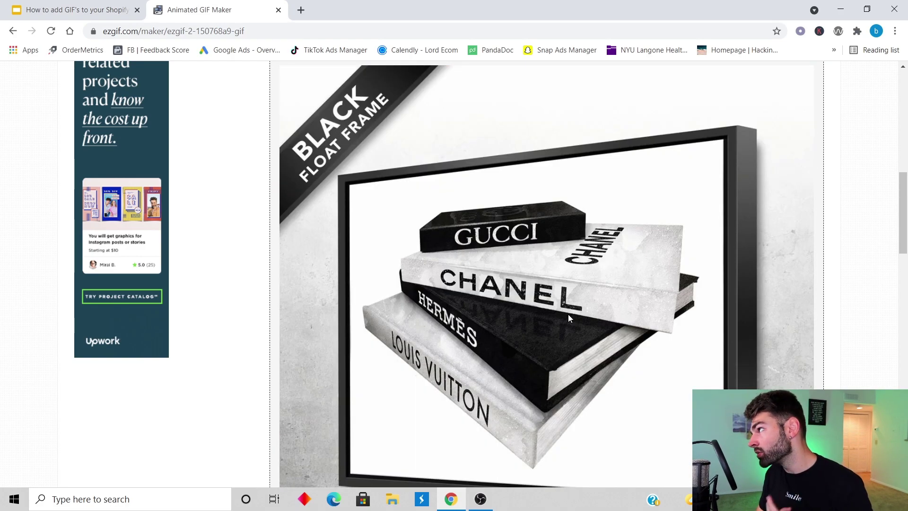
{"action": "scroll", "coordinate": [739, 354], "scroll_direction": "down", "scroll_amount": 3}
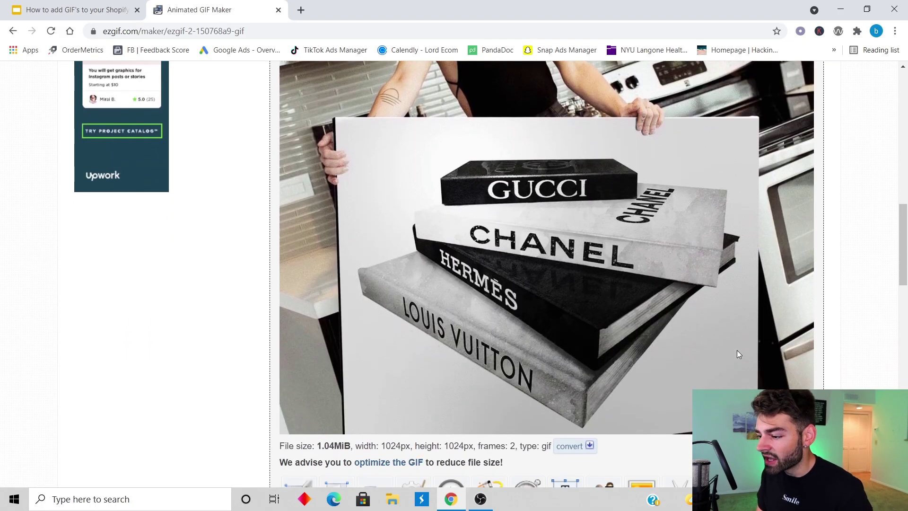
{"action": "scroll", "coordinate": [739, 354], "scroll_direction": "down", "scroll_amount": 5}
{"action": "left_click", "coordinate": [782, 256]}
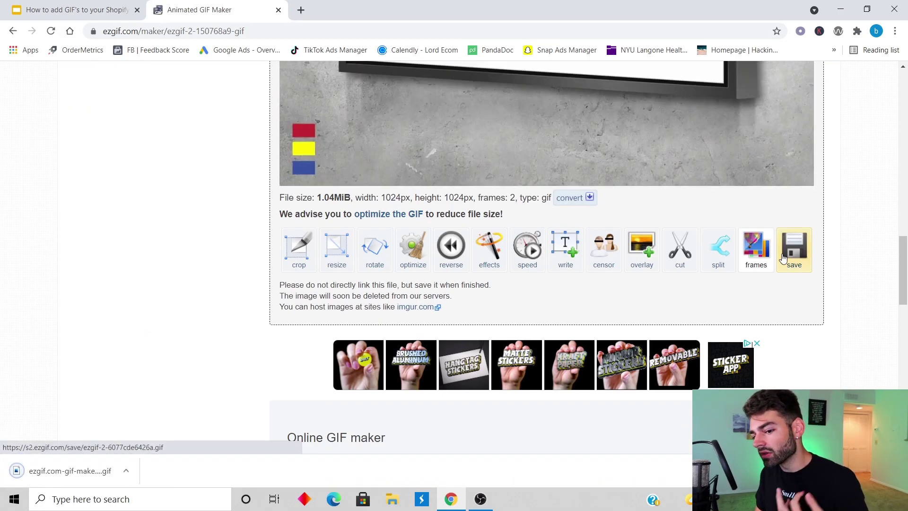
{"action": "scroll", "coordinate": [763, 270], "scroll_direction": "up", "scroll_amount": 4}
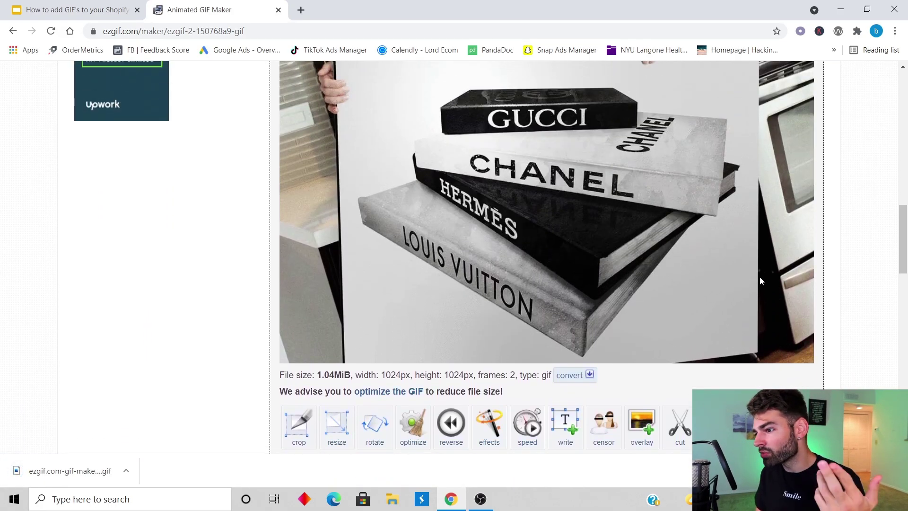